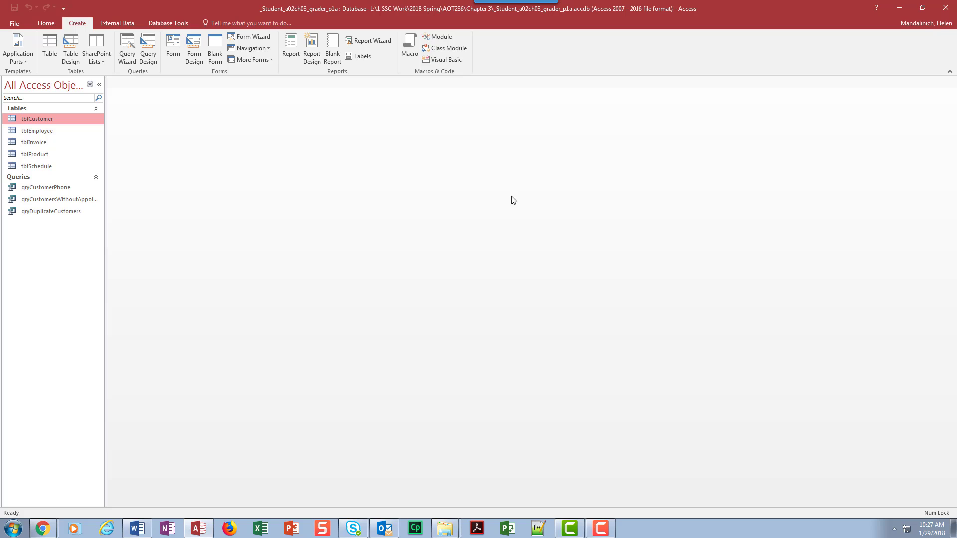
Start a new query in Design View containing the tblProduct table.
{"action": "left_click", "coordinate": [152, 58]}
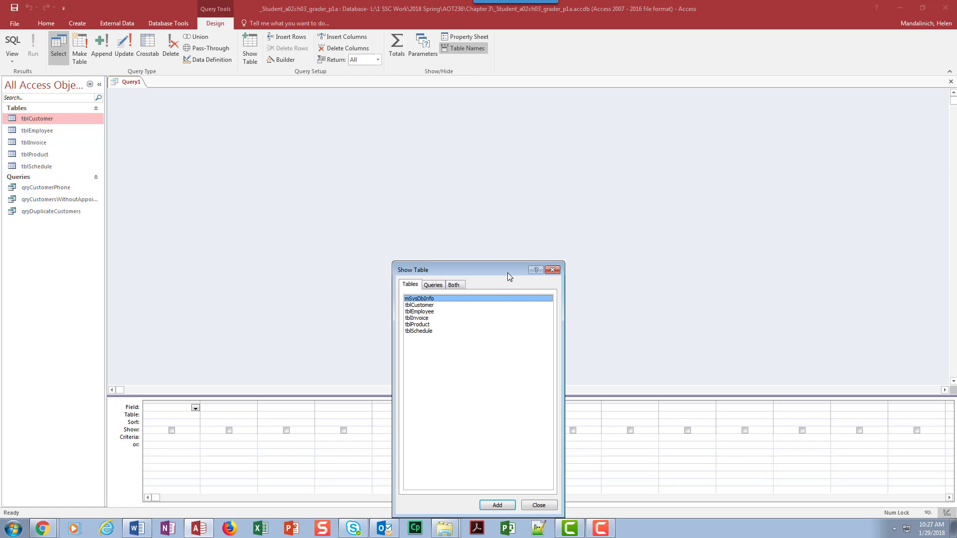
{"action": "left_click_drag", "start_coordinate": [508, 273], "coordinate": [474, 107]}
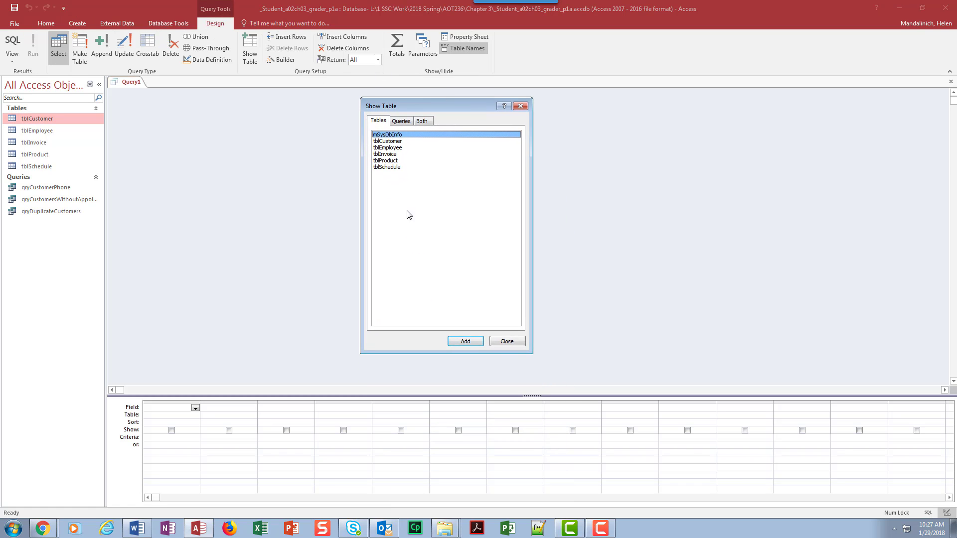
{"action": "left_click", "coordinate": [403, 121]}
{"action": "left_click", "coordinate": [383, 121]}
{"action": "left_click", "coordinate": [398, 122]}
{"action": "left_click", "coordinate": [384, 121]}
{"action": "left_click", "coordinate": [394, 161]}
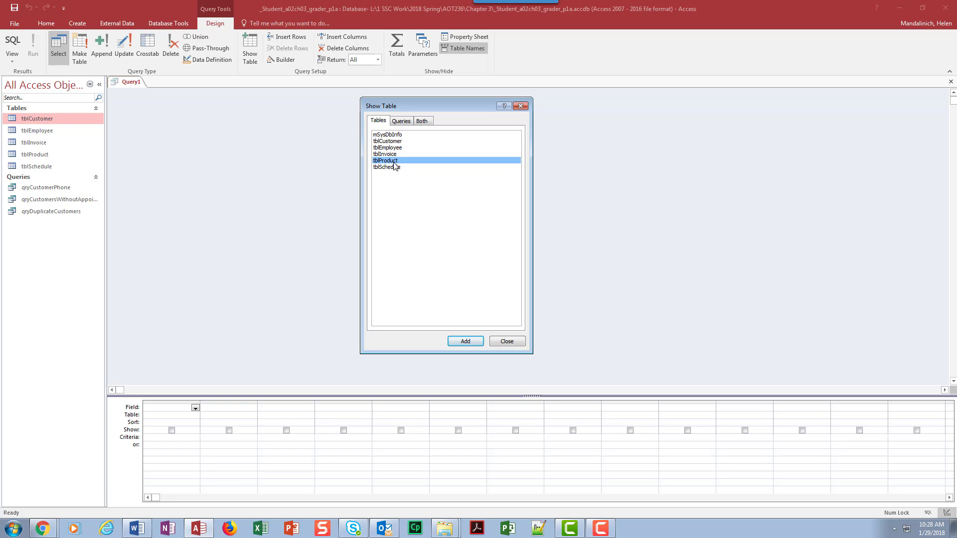
{"action": "left_click", "coordinate": [468, 341]}
{"action": "left_click", "coordinate": [505, 342]}
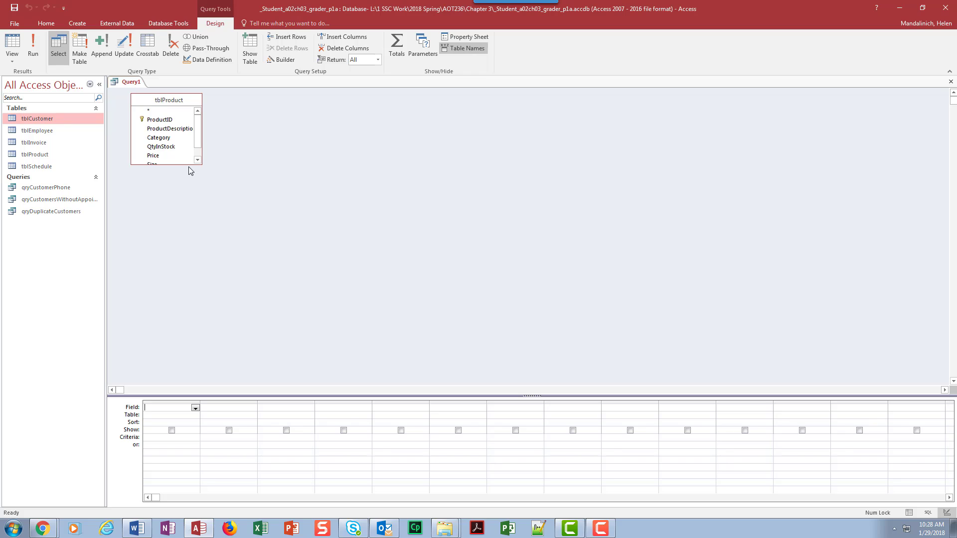
Enlarge the tblProduct field list and add ProductDescription, Price and Size to the grid.
{"action": "left_click_drag", "start_coordinate": [188, 165], "coordinate": [199, 194]}
{"action": "left_click_drag", "start_coordinate": [253, 397], "coordinate": [262, 232]}
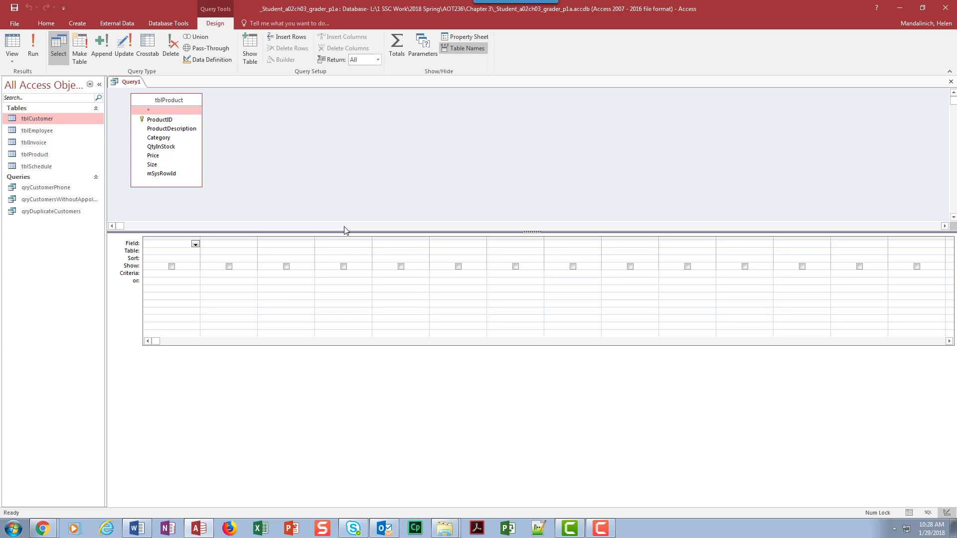
{"action": "double_click", "coordinate": [192, 130]}
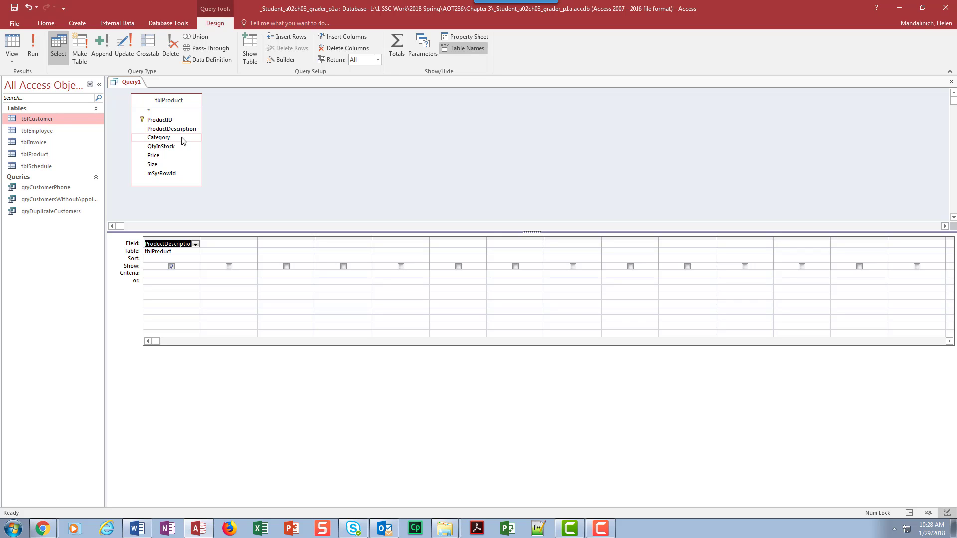
{"action": "left_click", "coordinate": [160, 157]}
{"action": "double_click", "coordinate": [161, 157]}
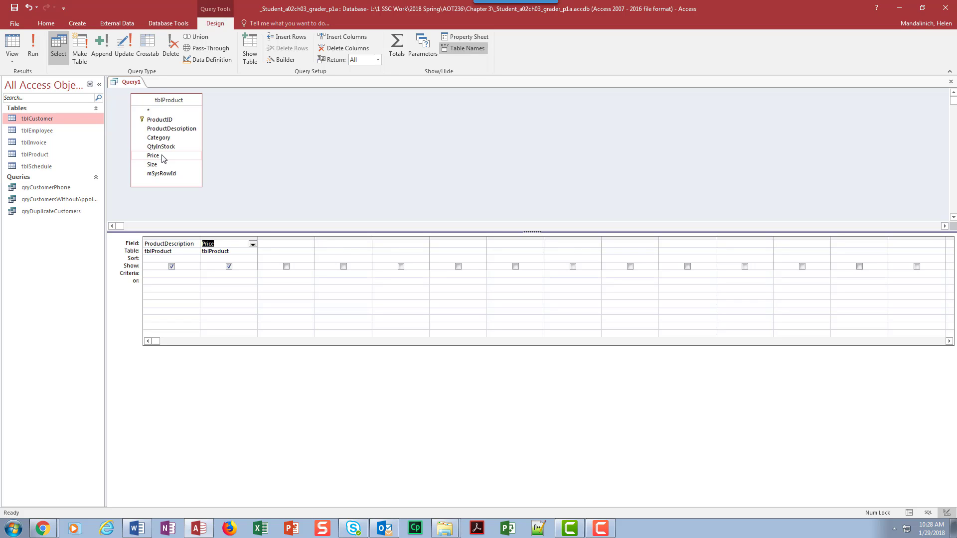
{"action": "double_click", "coordinate": [162, 165]}
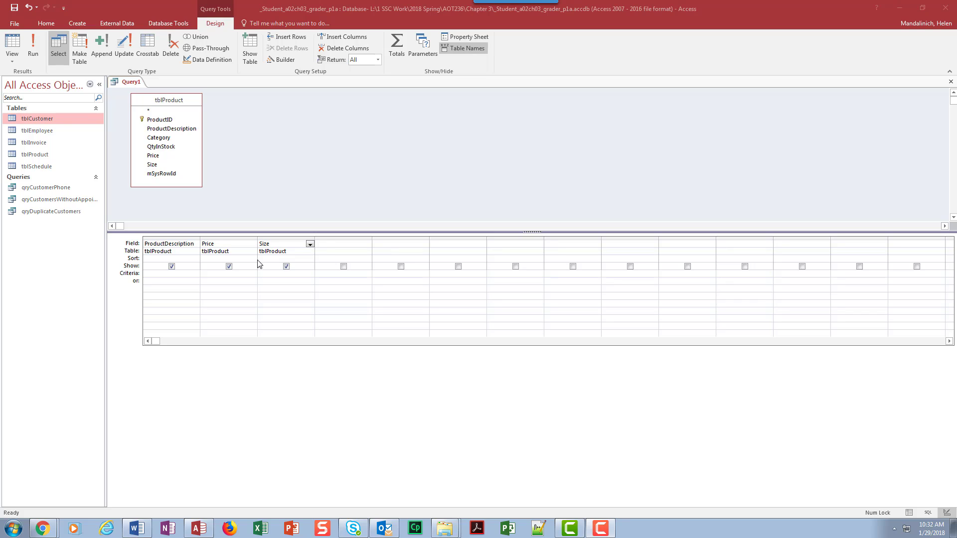
Keep ProductDescription shown and run the query, listing all 25 products.
{"action": "left_click", "coordinate": [172, 268]}
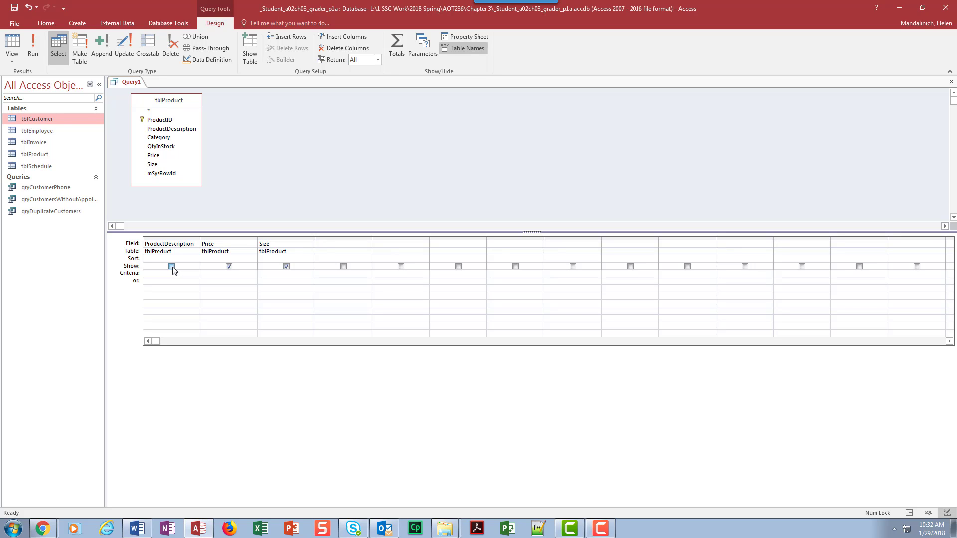
{"action": "left_click", "coordinate": [172, 267]}
{"action": "left_click", "coordinate": [34, 48]}
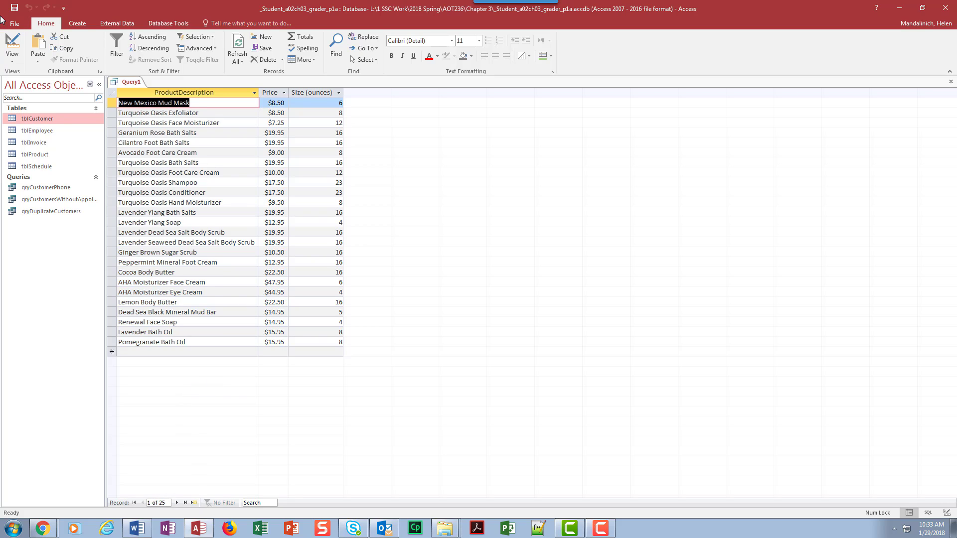
Back in Design View, drag the Size column ahead of ProductDescription and Price.
{"action": "left_click", "coordinate": [15, 42]}
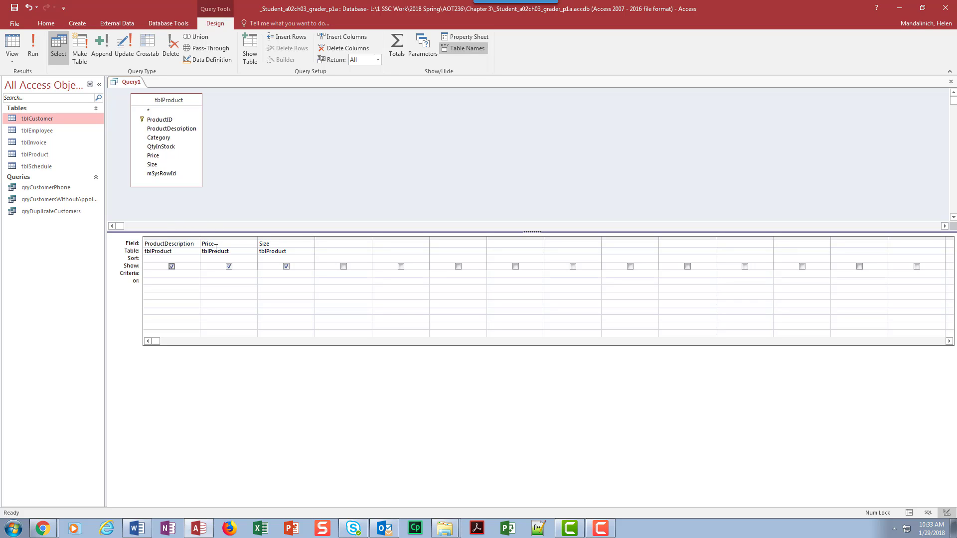
{"action": "left_click", "coordinate": [282, 238]}
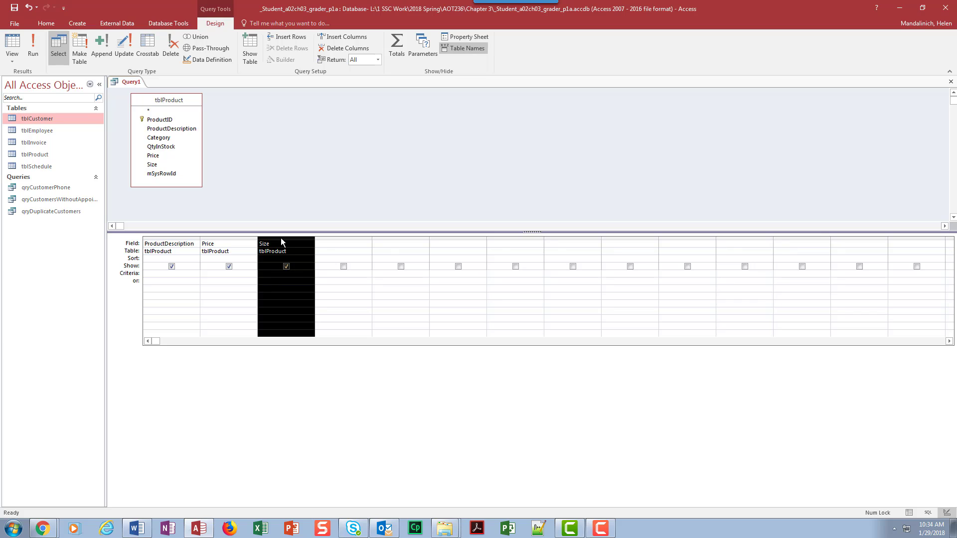
{"action": "left_click_drag", "start_coordinate": [280, 237], "coordinate": [280, 238]}
{"action": "left_click_drag", "start_coordinate": [264, 241], "coordinate": [256, 240]}
{"action": "left_click_drag", "start_coordinate": [255, 243], "coordinate": [190, 247]}
{"action": "left_click_drag", "start_coordinate": [190, 246], "coordinate": [190, 246]}
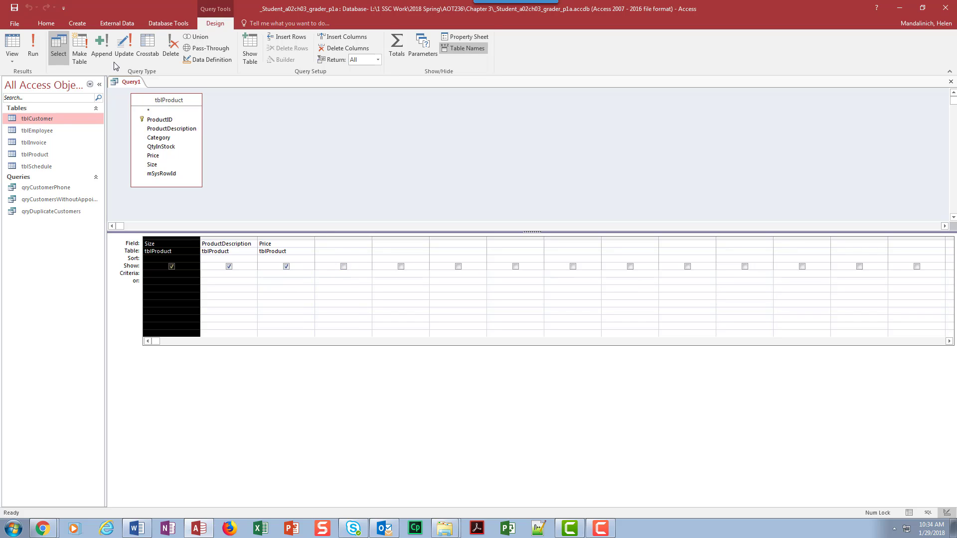
Run the query with Size first and save it as qryProductPriceList.
{"action": "left_click", "coordinate": [33, 47]}
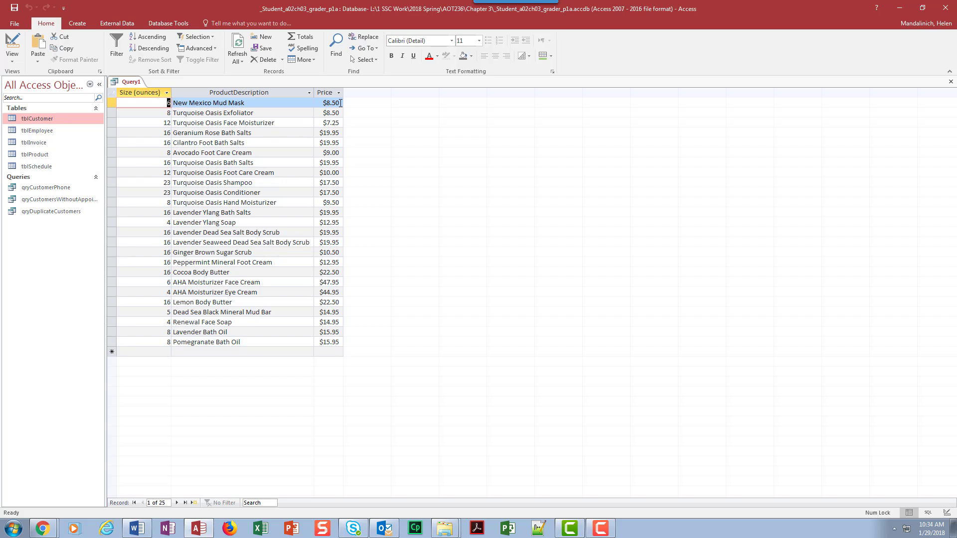
{"action": "left_click", "coordinate": [14, 7]}
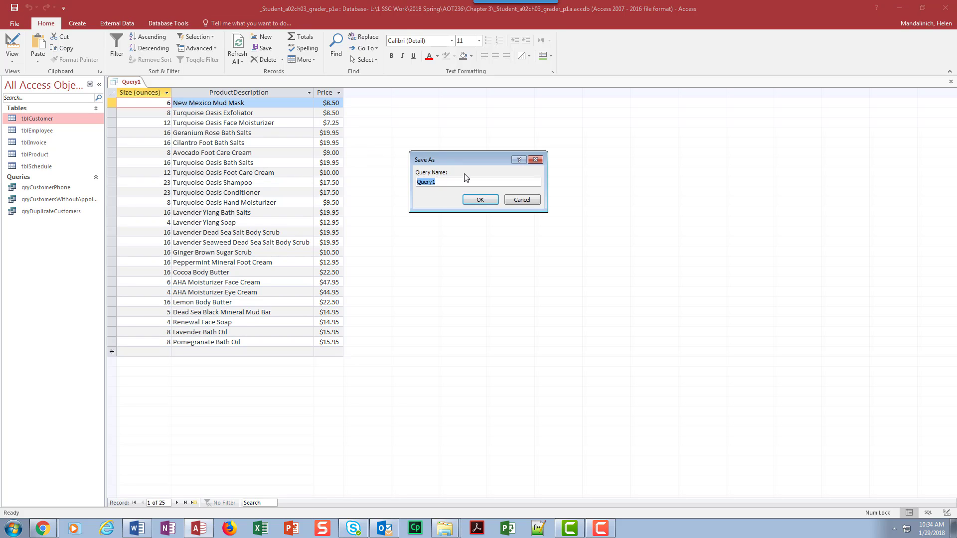
{"action": "type", "text": "qryProductPriceList"}
{"action": "left_click", "coordinate": [486, 201]}
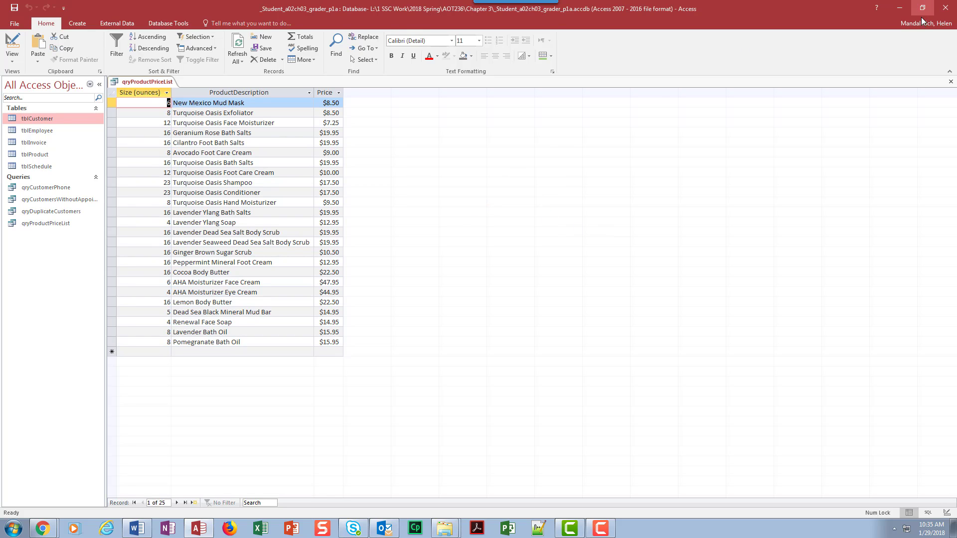
Close the qryProductPriceList query tab.
{"action": "left_click", "coordinate": [951, 81]}
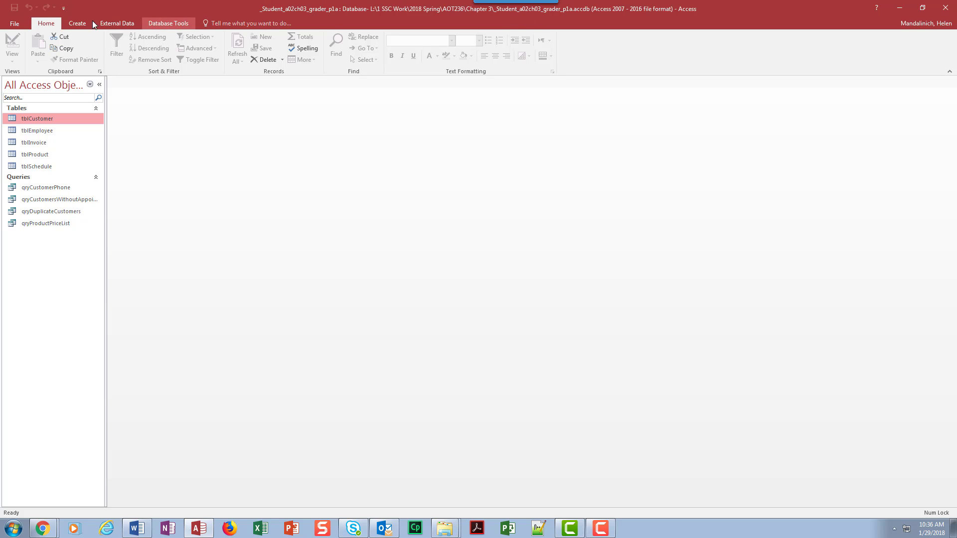
Open the Relationships diagram, enlarge tblEmployee and tblCustomer, then close and save the layout.
{"action": "left_click", "coordinate": [175, 22]}
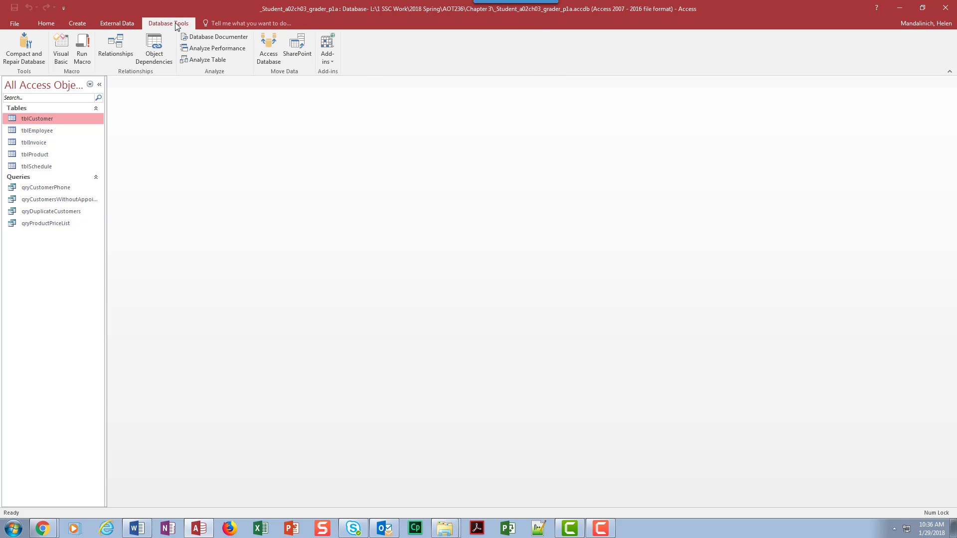
{"action": "left_click", "coordinate": [116, 46]}
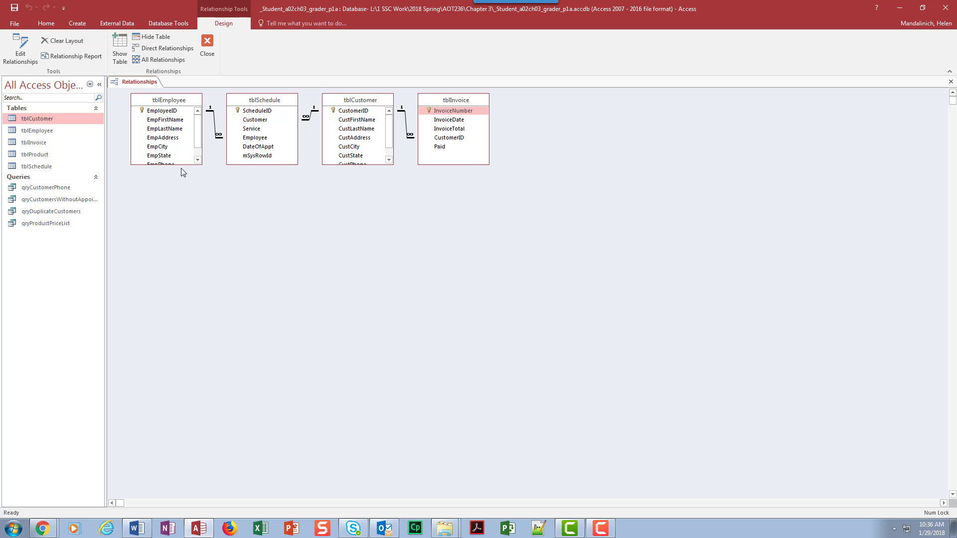
{"action": "left_click_drag", "start_coordinate": [182, 165], "coordinate": [188, 195]}
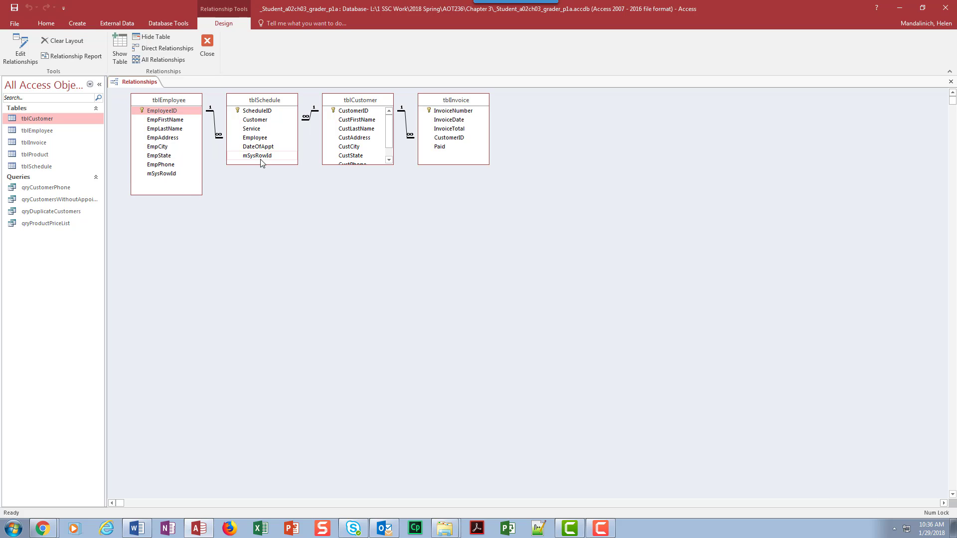
{"action": "left_click_drag", "start_coordinate": [344, 165], "coordinate": [347, 192]}
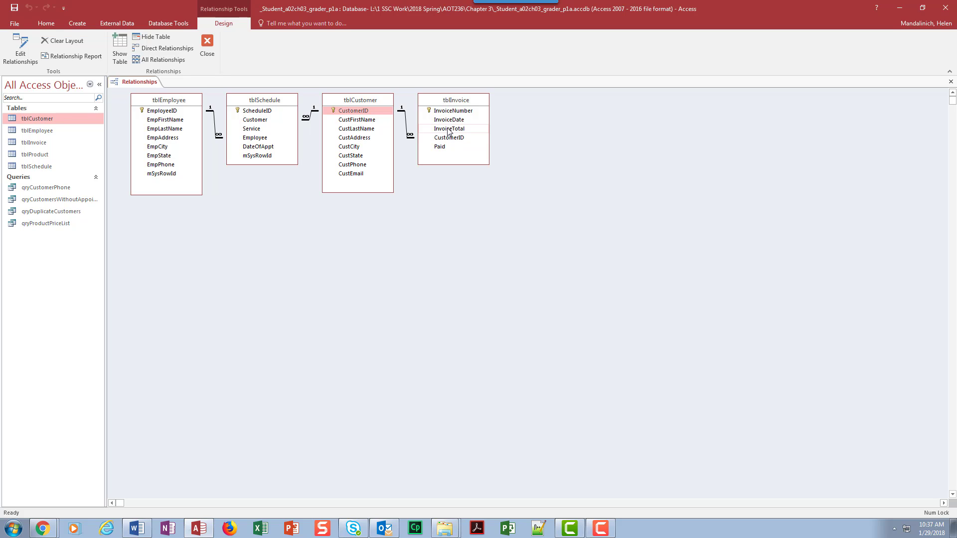
{"action": "left_click", "coordinate": [951, 82]}
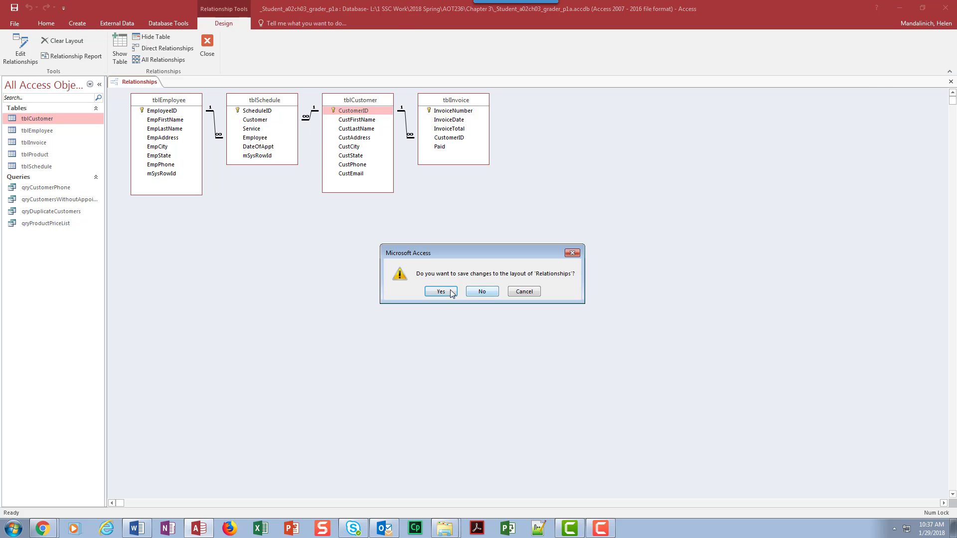
{"action": "left_click", "coordinate": [440, 292]}
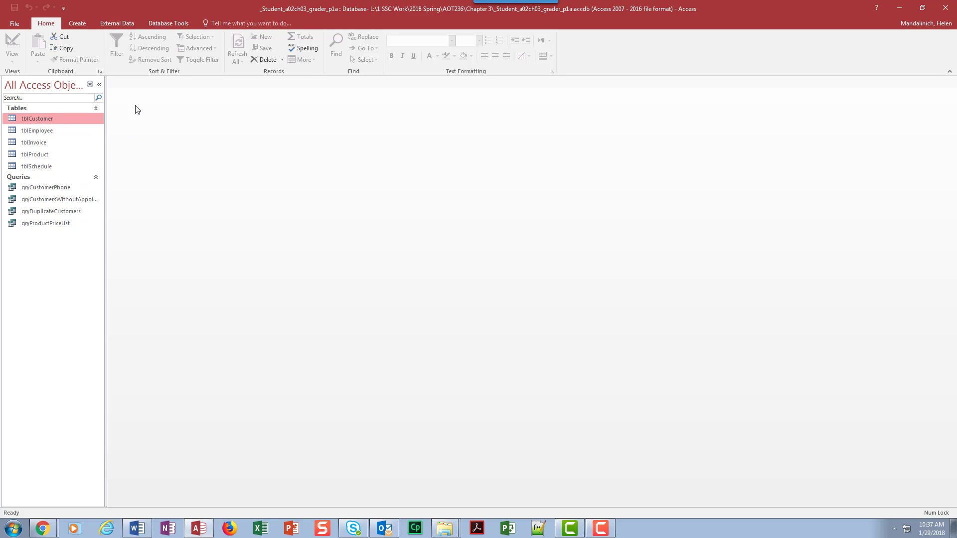
Start a new query design with tblEmployee and tblSchedule added.
{"action": "left_click", "coordinate": [80, 24]}
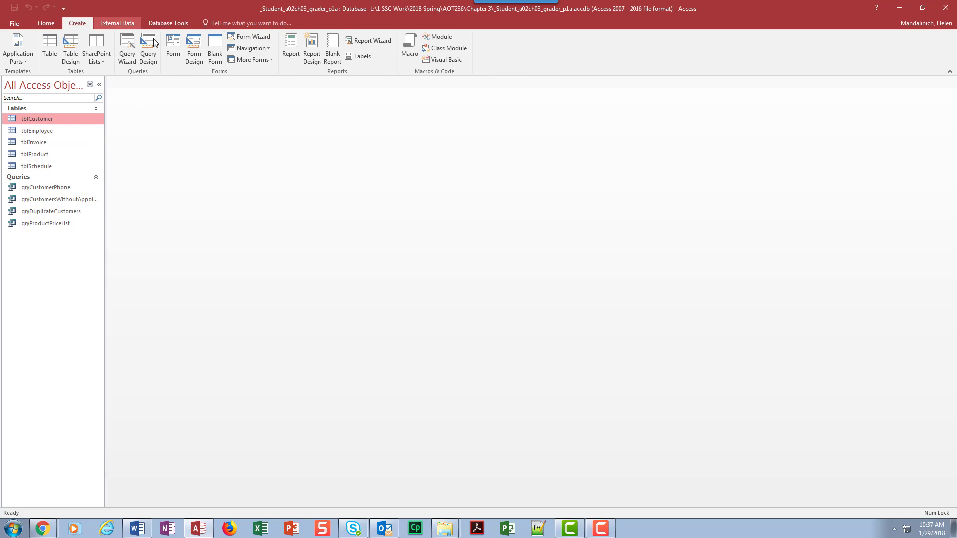
{"action": "left_click", "coordinate": [154, 42]}
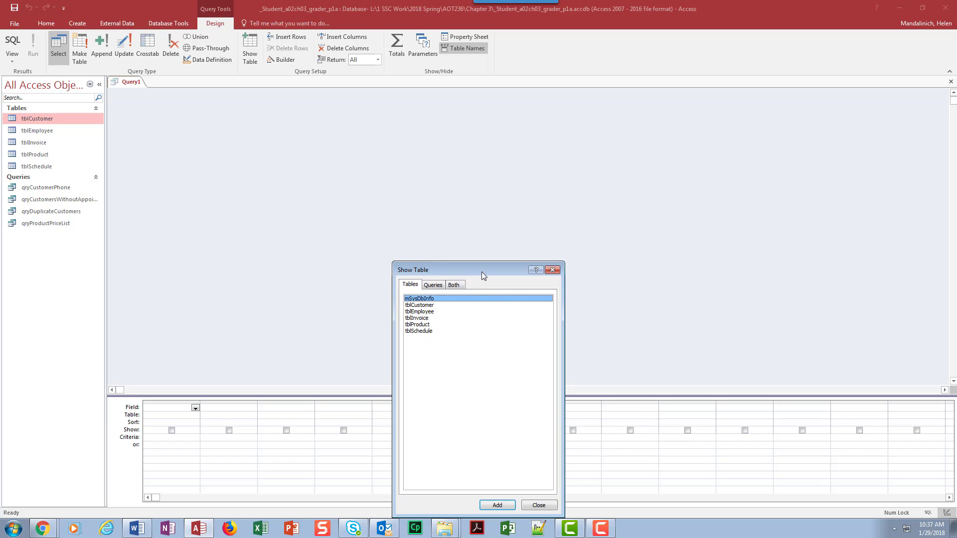
{"action": "left_click_drag", "start_coordinate": [481, 271], "coordinate": [425, 133]}
{"action": "left_click", "coordinate": [372, 174]}
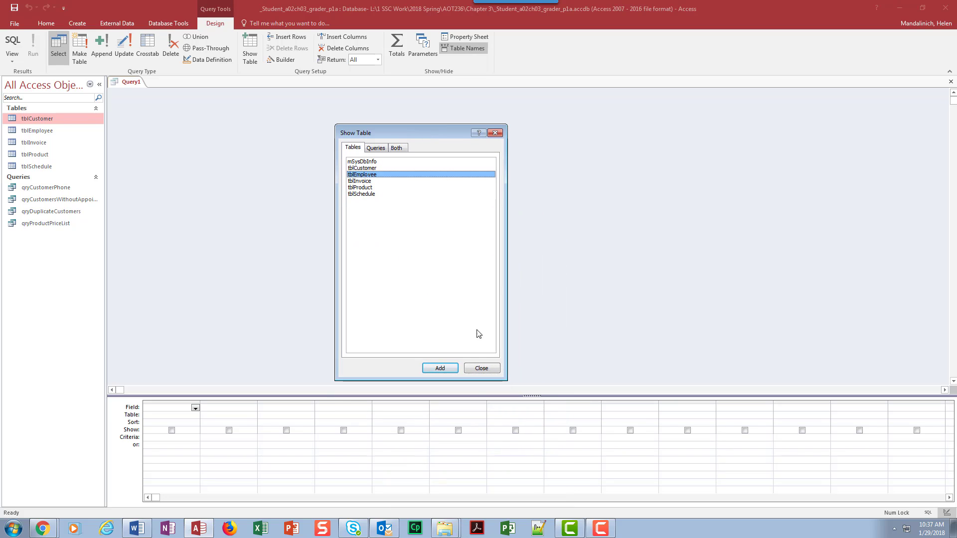
{"action": "left_click", "coordinate": [440, 368]}
{"action": "left_click", "coordinate": [373, 194]}
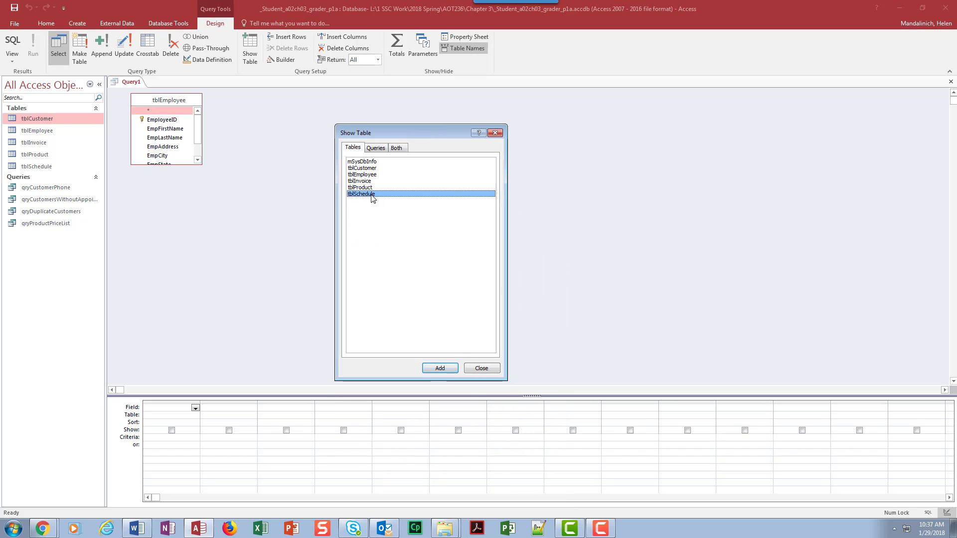
{"action": "left_click", "coordinate": [440, 368]}
{"action": "left_click", "coordinate": [481, 368]}
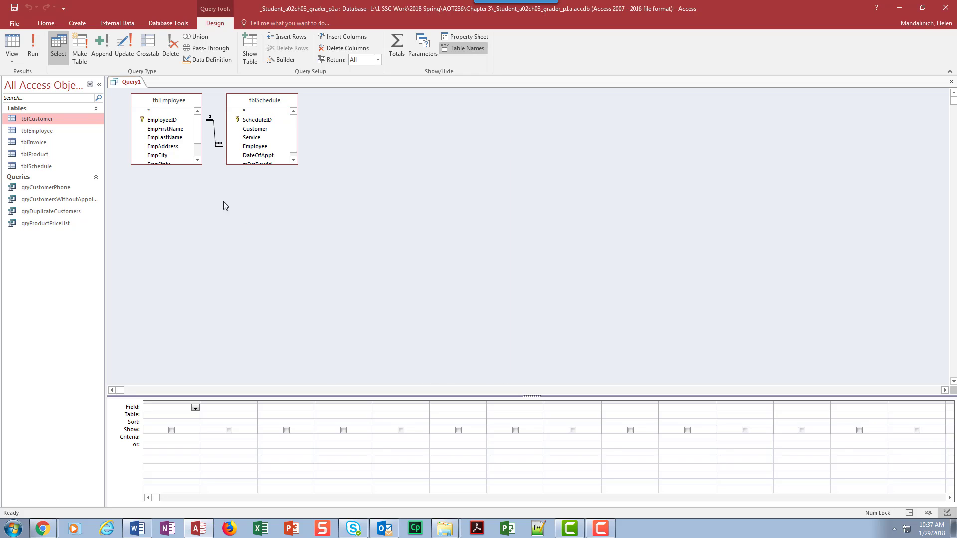
Enlarge both field lists to show every field and raise the design grid.
{"action": "left_click", "coordinate": [175, 165]}
{"action": "left_click_drag", "start_coordinate": [178, 172], "coordinate": [181, 190]}
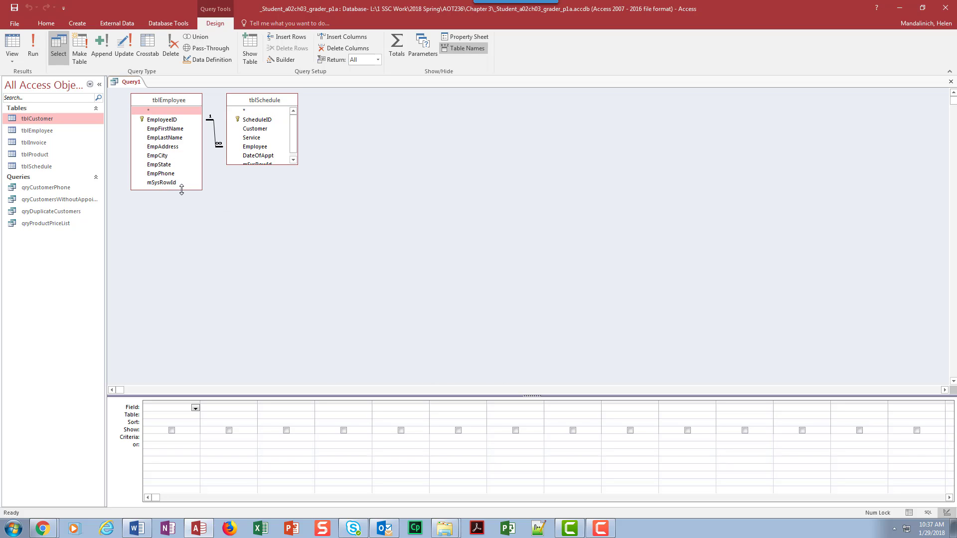
{"action": "left_click", "coordinate": [251, 163]}
{"action": "left_click_drag", "start_coordinate": [251, 164], "coordinate": [252, 201]}
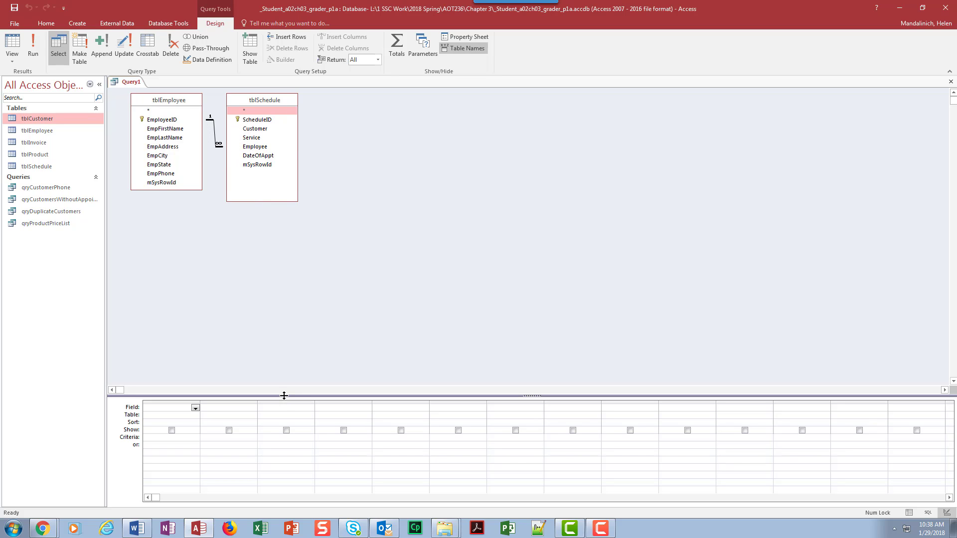
{"action": "left_click_drag", "start_coordinate": [282, 395], "coordinate": [281, 236]}
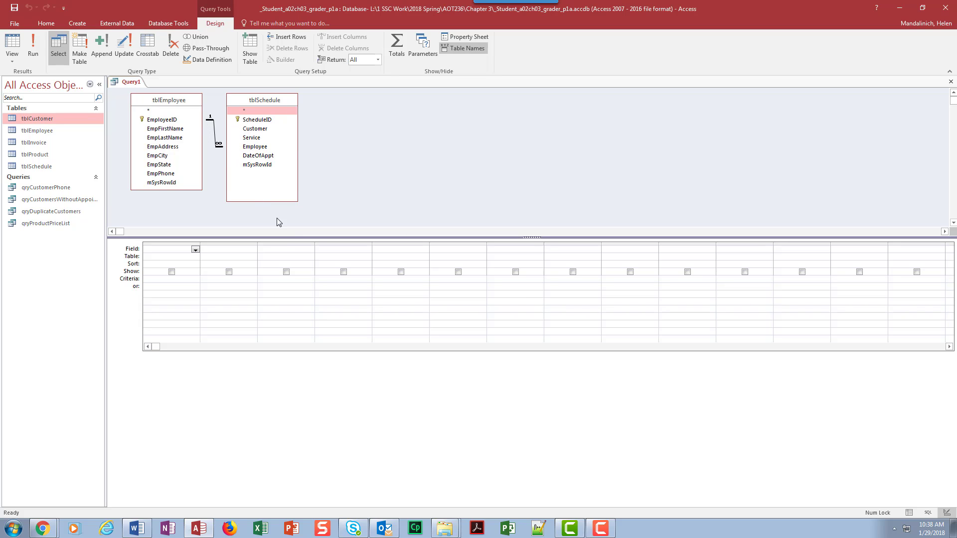
Add EmpFirstName, EmpLastName, Service, DateOfAppt and Customer, then run the query to get 53 records.
{"action": "double_click", "coordinate": [169, 130]}
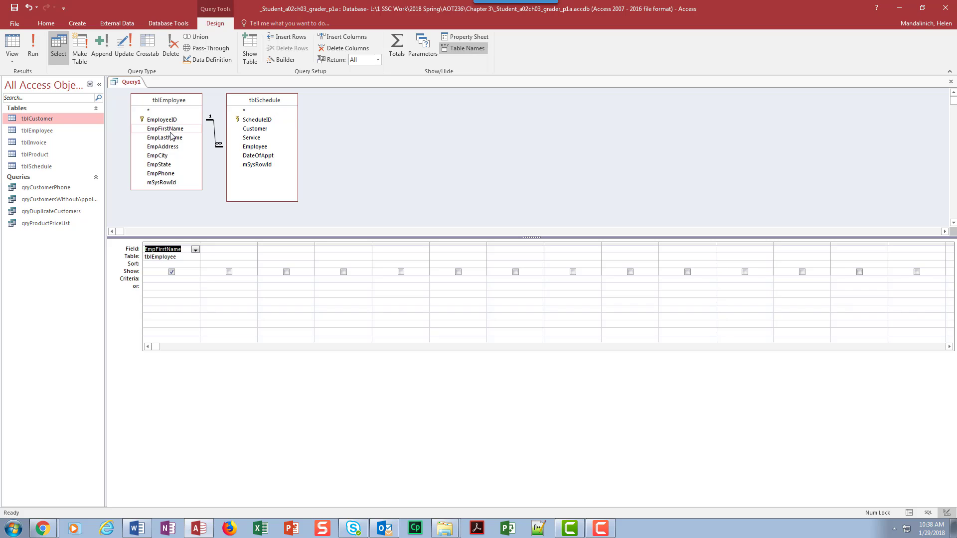
{"action": "double_click", "coordinate": [173, 139]}
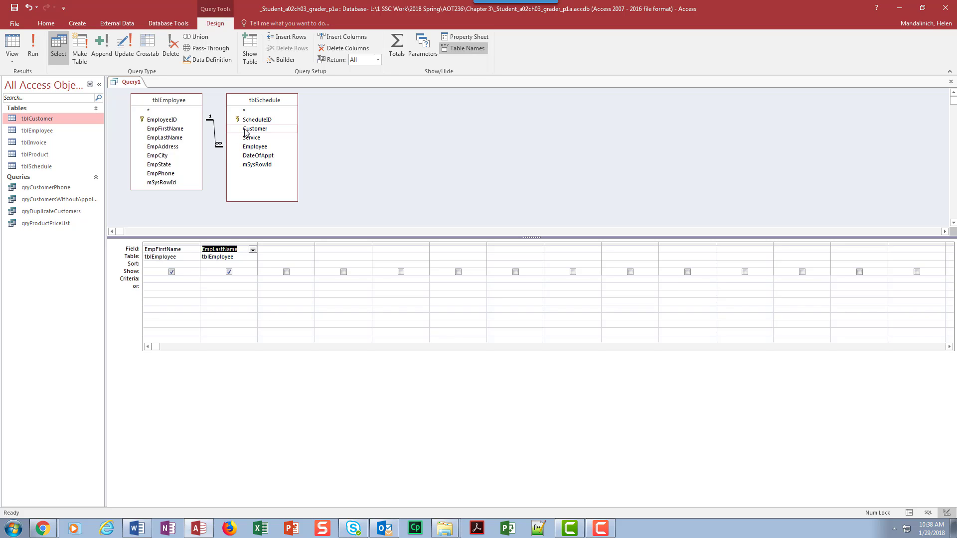
{"action": "double_click", "coordinate": [264, 139]}
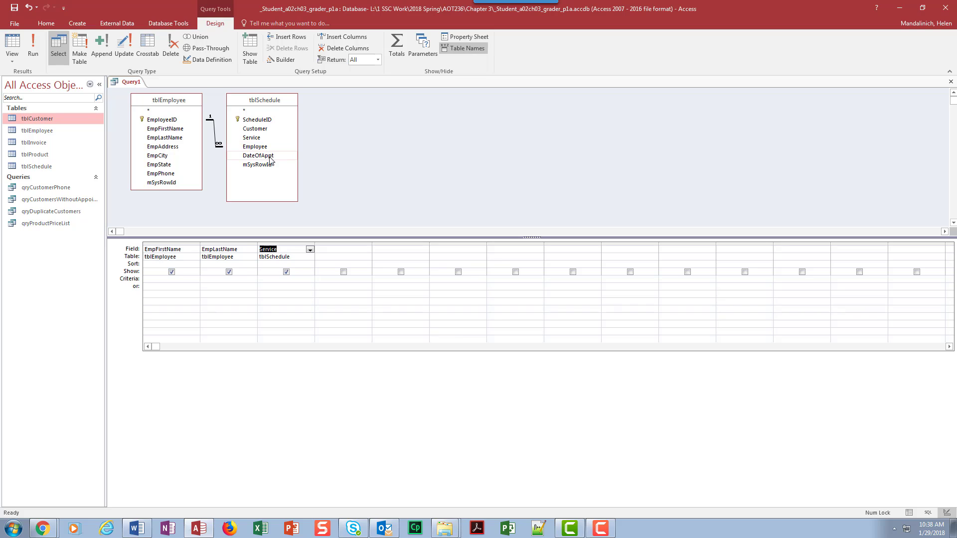
{"action": "double_click", "coordinate": [272, 158]}
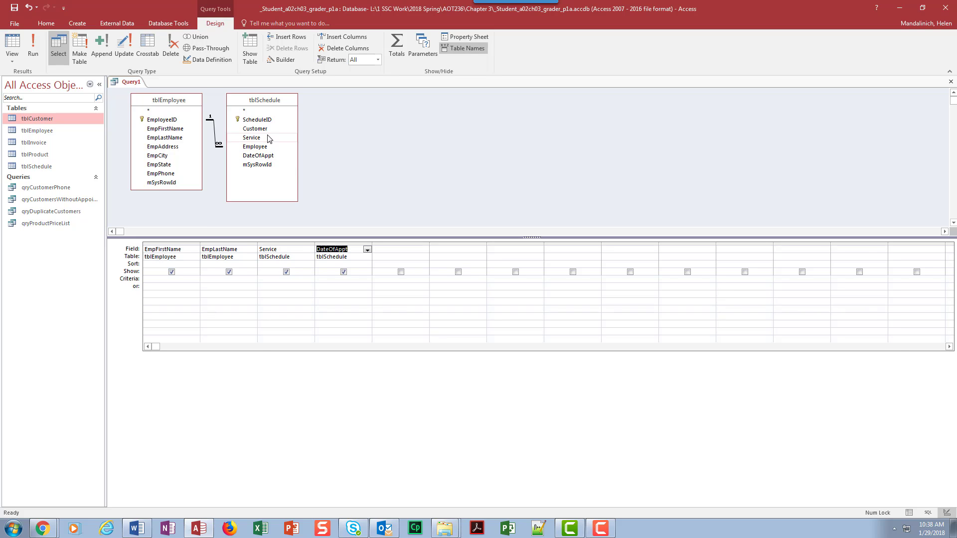
{"action": "double_click", "coordinate": [268, 131]}
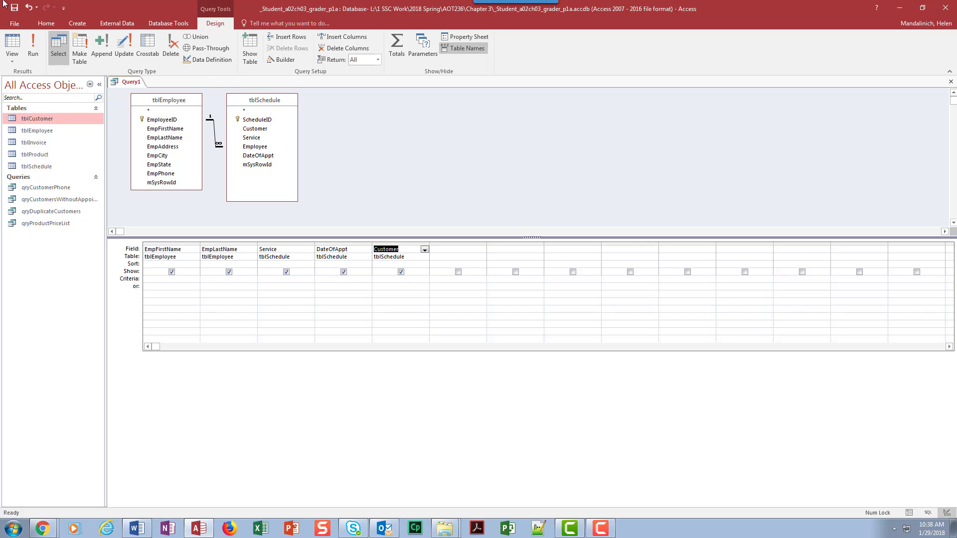
{"action": "left_click", "coordinate": [33, 48]}
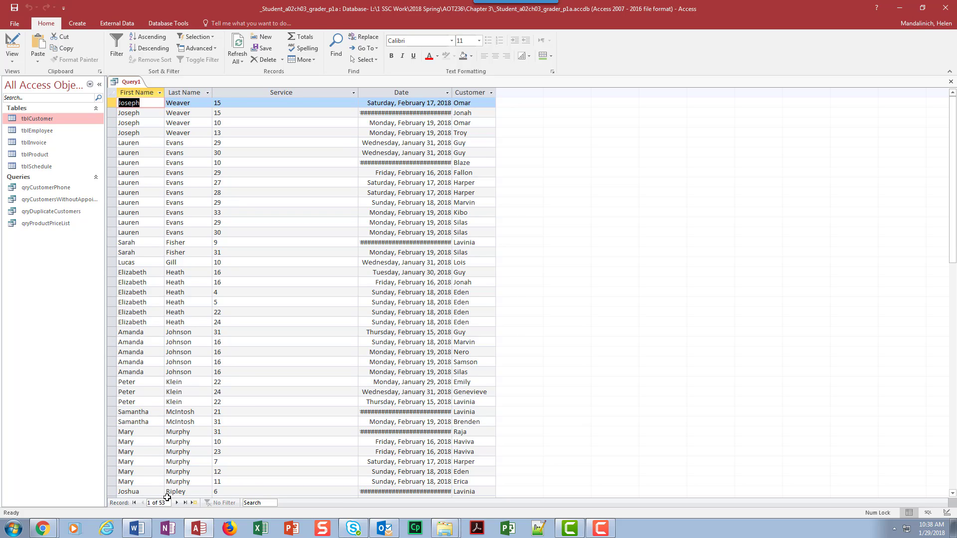
Glance at tblEmployee, then autofit the Date and Service columns so full dates show.
{"action": "double_click", "coordinate": [44, 130]}
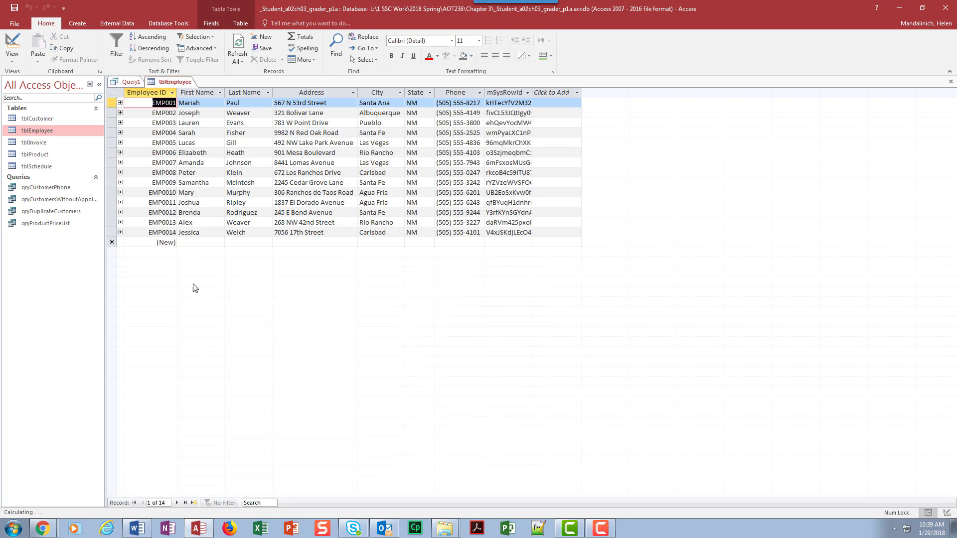
{"action": "left_click", "coordinate": [950, 81]}
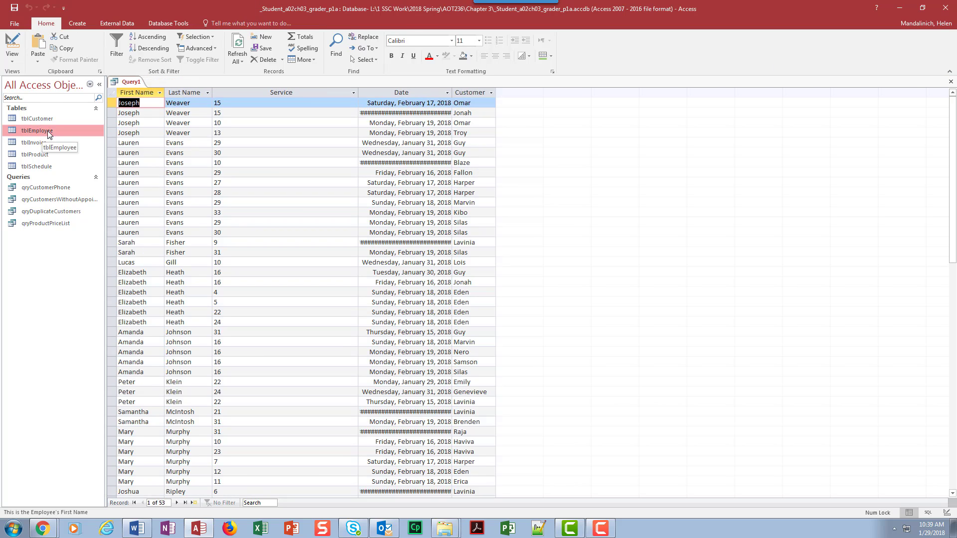
{"action": "double_click", "coordinate": [452, 92]}
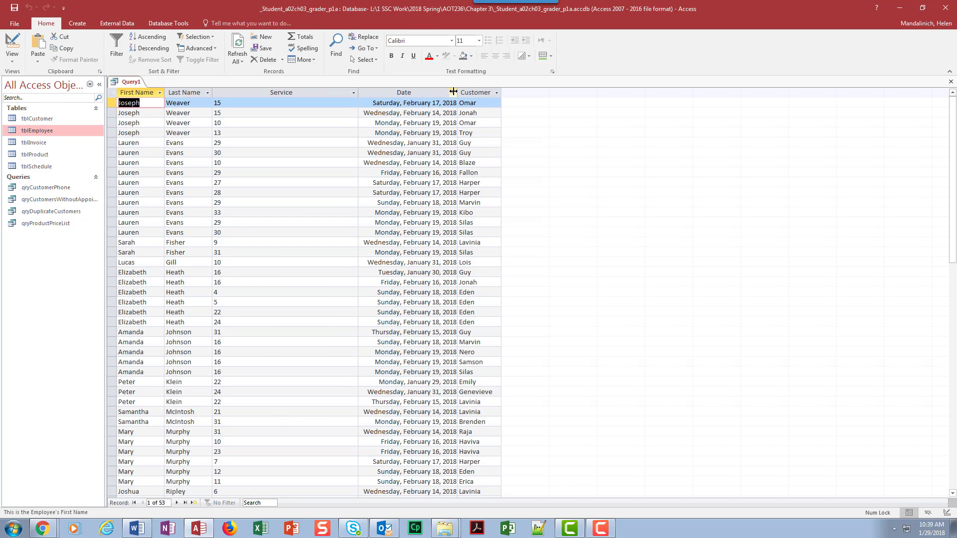
{"action": "left_click", "coordinate": [357, 93]}
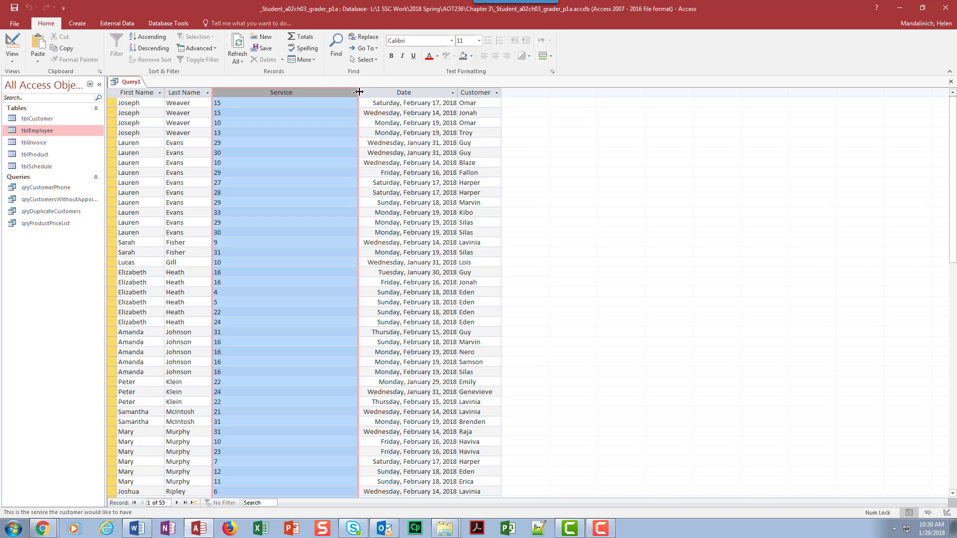
{"action": "double_click", "coordinate": [358, 92]}
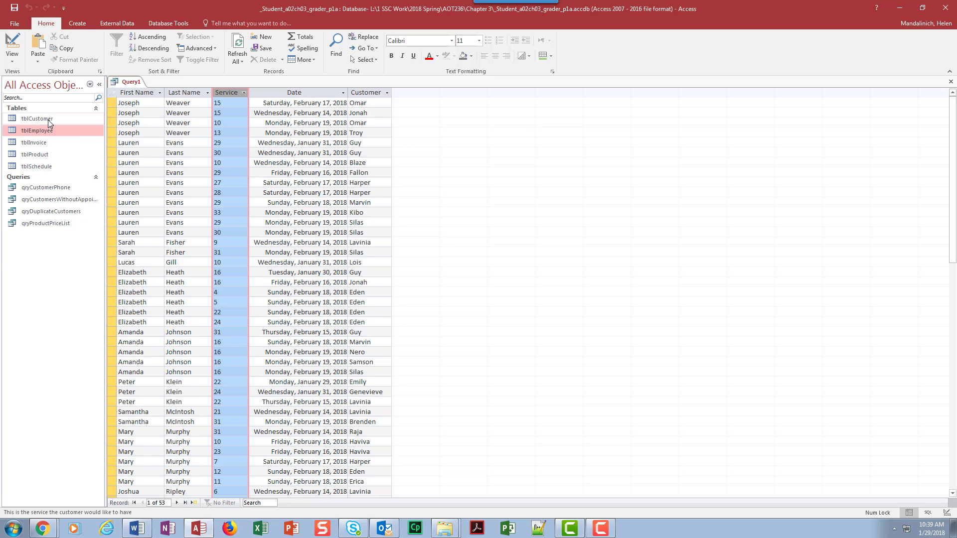
Check tblEmployee's records again and scroll through the 53 query results.
{"action": "double_click", "coordinate": [37, 131]}
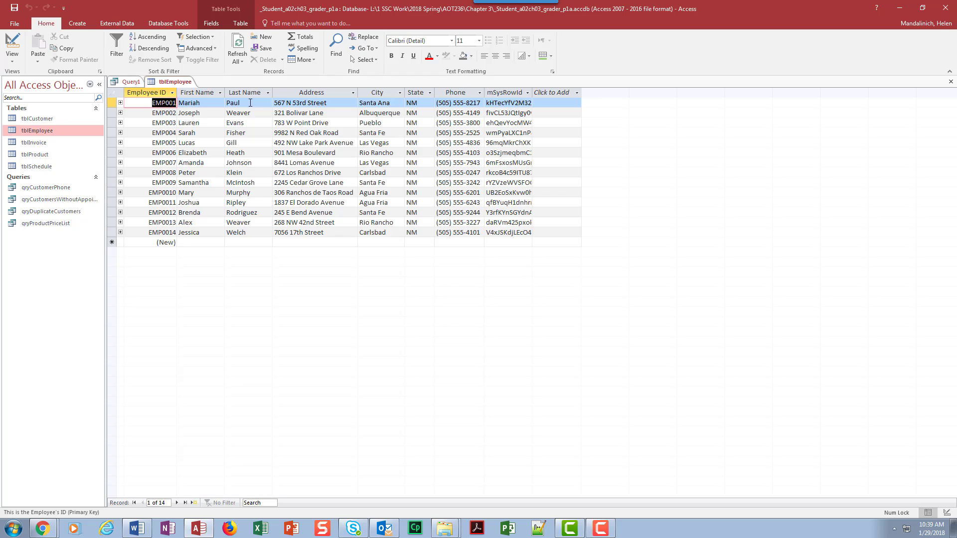
{"action": "left_click", "coordinate": [950, 82]}
{"action": "scroll", "coordinate": [223, 373], "scroll_direction": "down", "scroll_amount": 8}
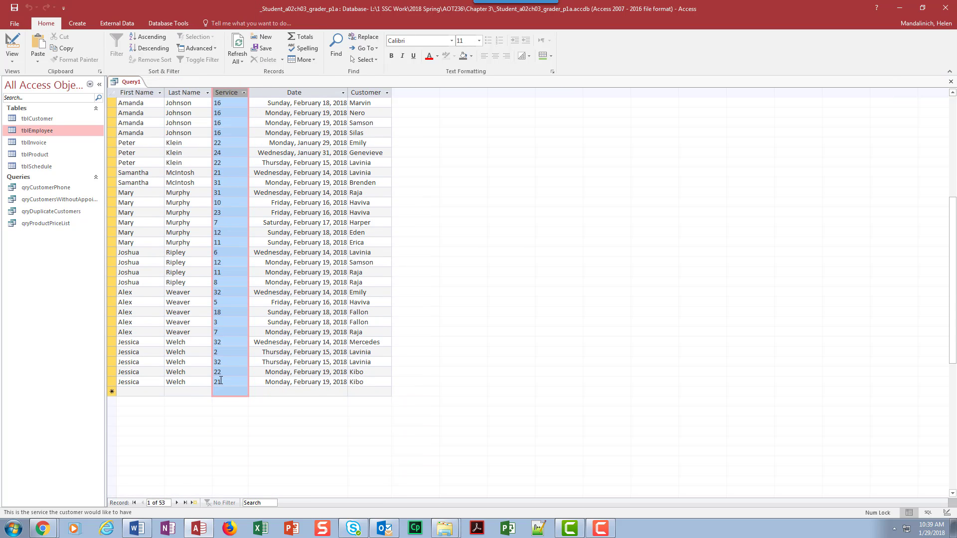
{"action": "scroll", "coordinate": [224, 373], "scroll_direction": "up", "scroll_amount": 8}
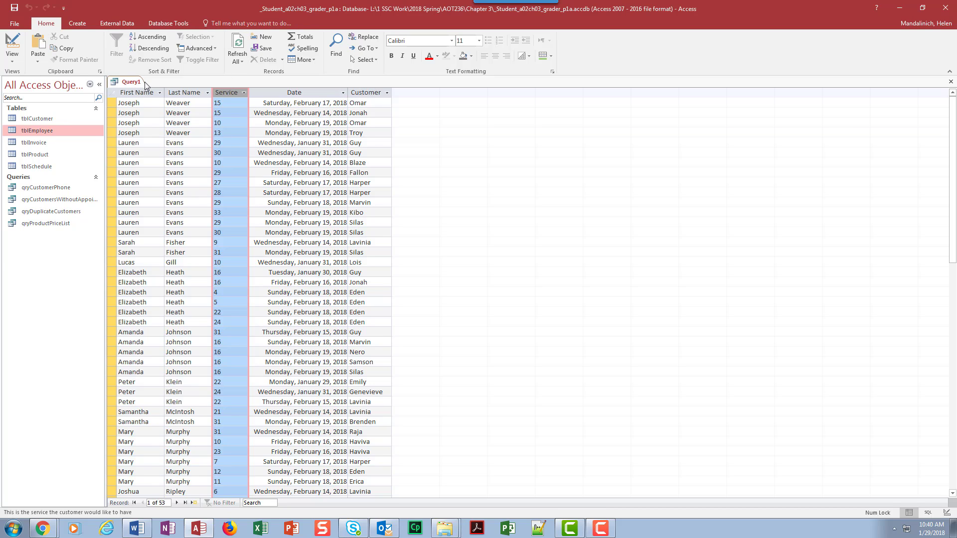
Save the query under the name qryEmployeeSchedule and bring the Word instructions document forward.
{"action": "left_click", "coordinate": [14, 9]}
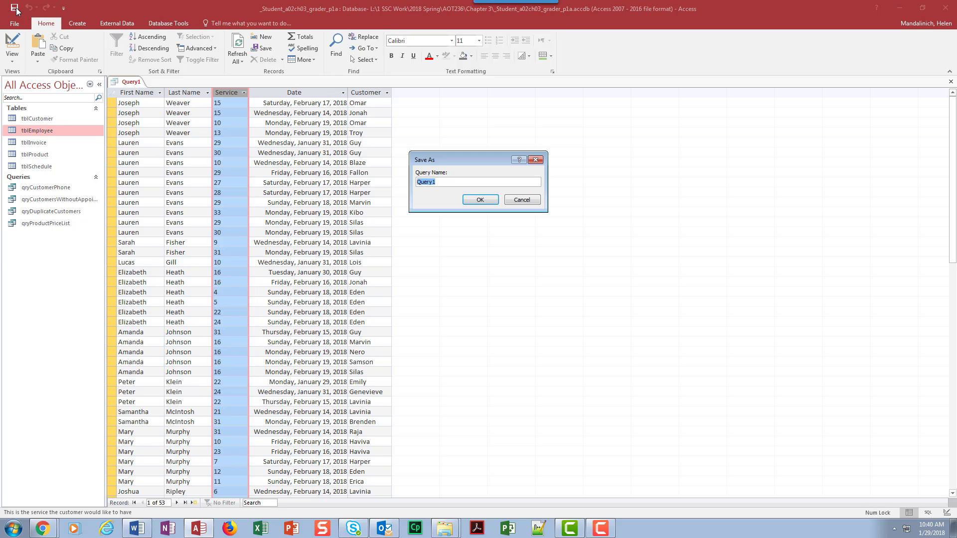
{"action": "type", "text": "qryEmployeeSchedule"}
{"action": "left_click", "coordinate": [481, 201]}
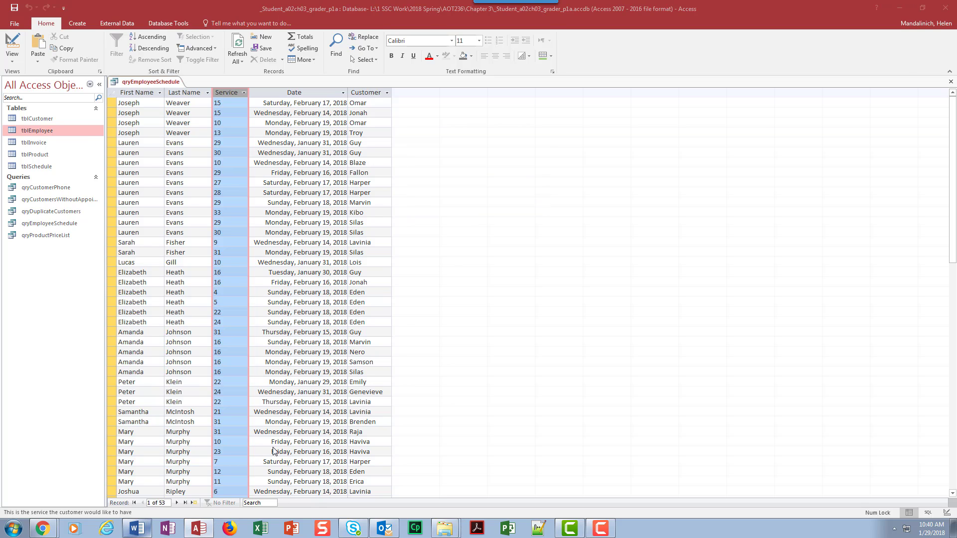
{"action": "left_click", "coordinate": [137, 528]}
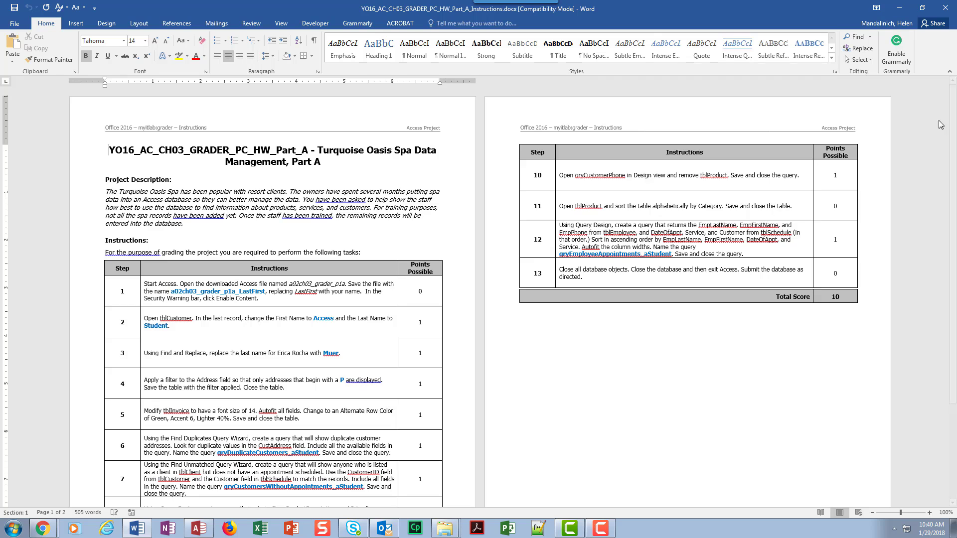
Read steps 9 and 12 of the Word instructions, then minimize Word to return to Access.
{"action": "scroll", "coordinate": [456, 312], "scroll_direction": "down", "scroll_amount": 4}
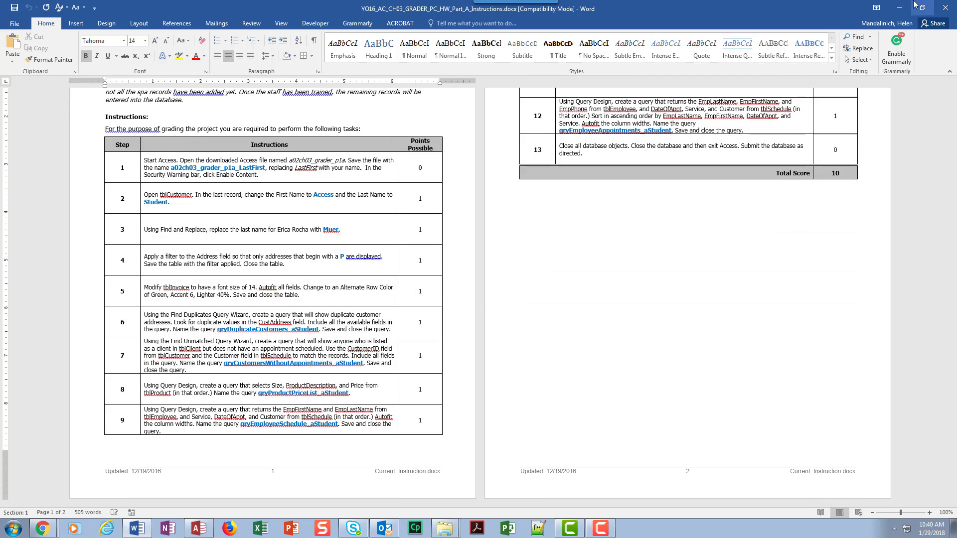
{"action": "left_click", "coordinate": [900, 9]}
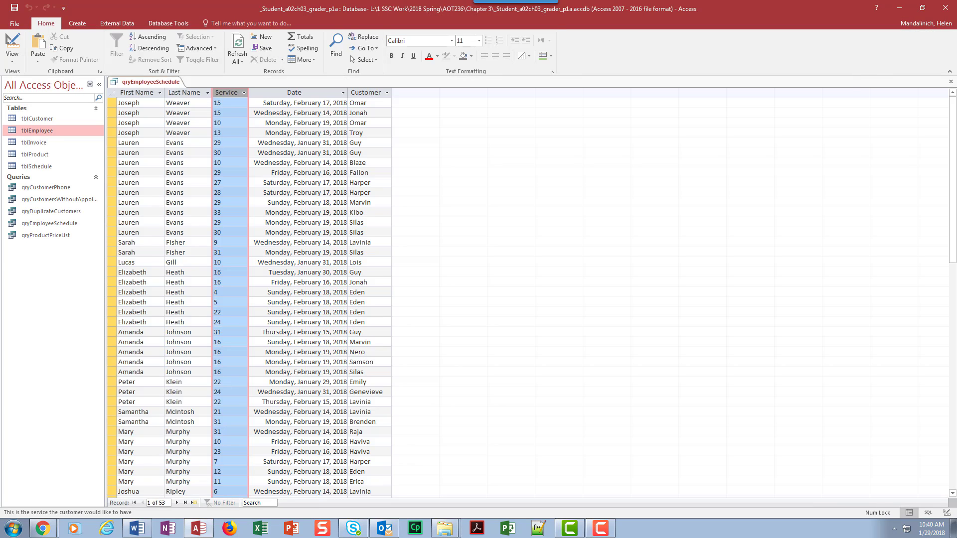